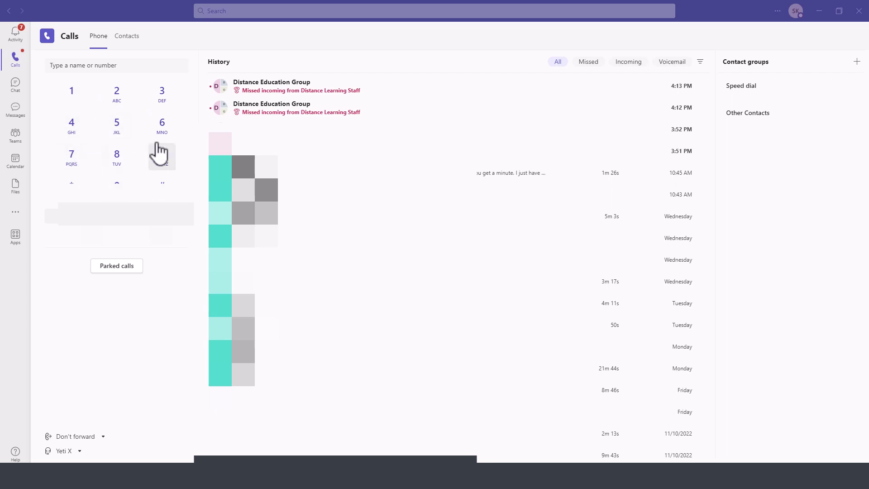
- Switch to the Calls app's Phone page from the left rail
{"action": "left_click", "coordinate": [15, 64]}
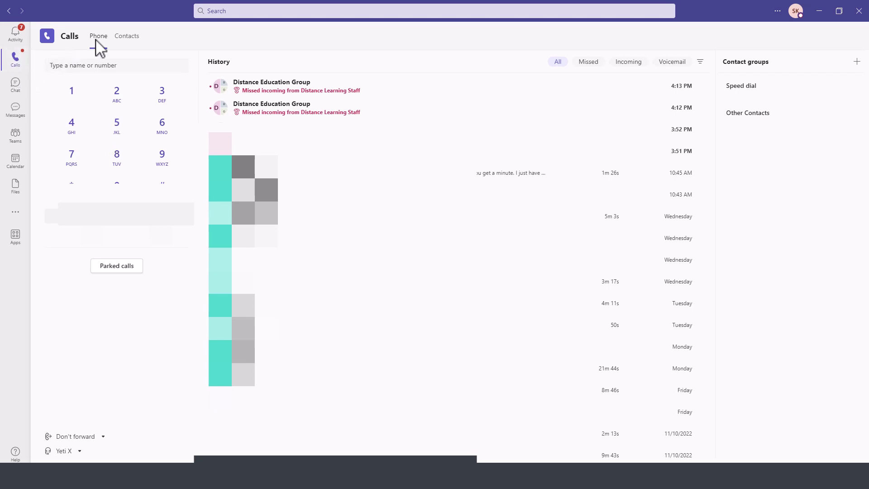
{"action": "left_click", "coordinate": [122, 41]}
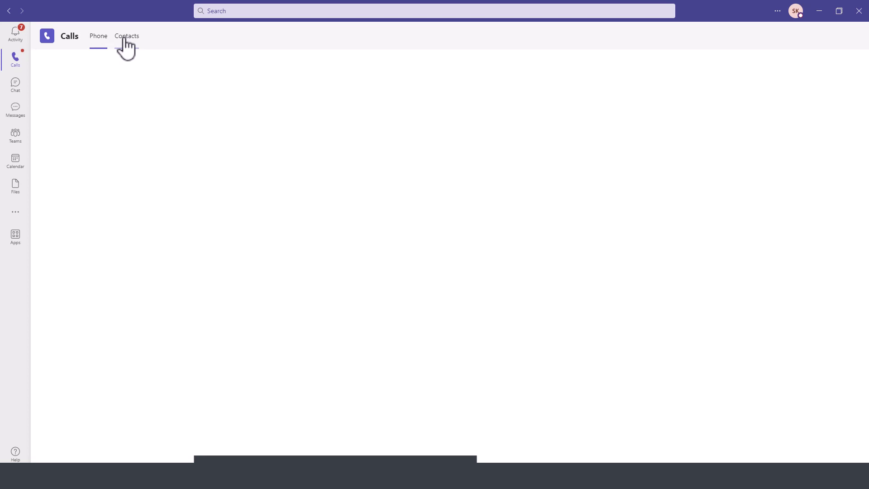
{"action": "left_click", "coordinate": [98, 38]}
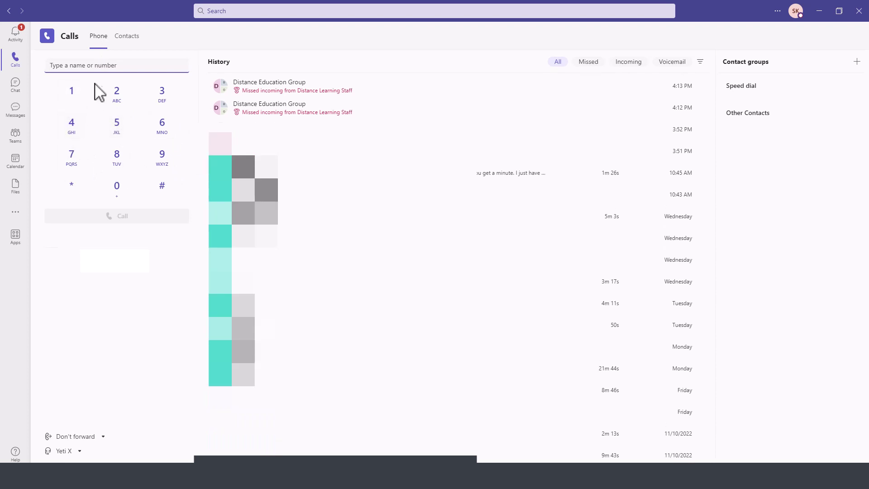
{"action": "left_click", "coordinate": [83, 66]}
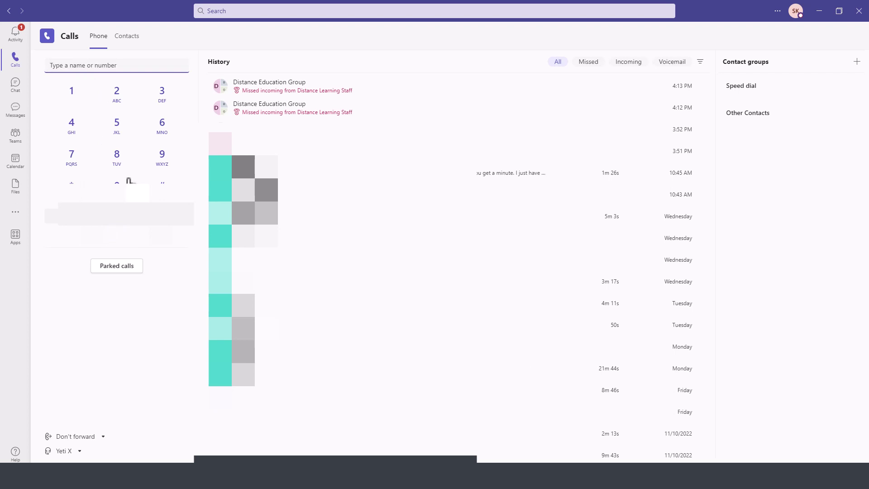
- Place a quick call and hang up, then call a history contact back and open the in-call keypad
{"action": "left_click", "coordinate": [120, 219]}
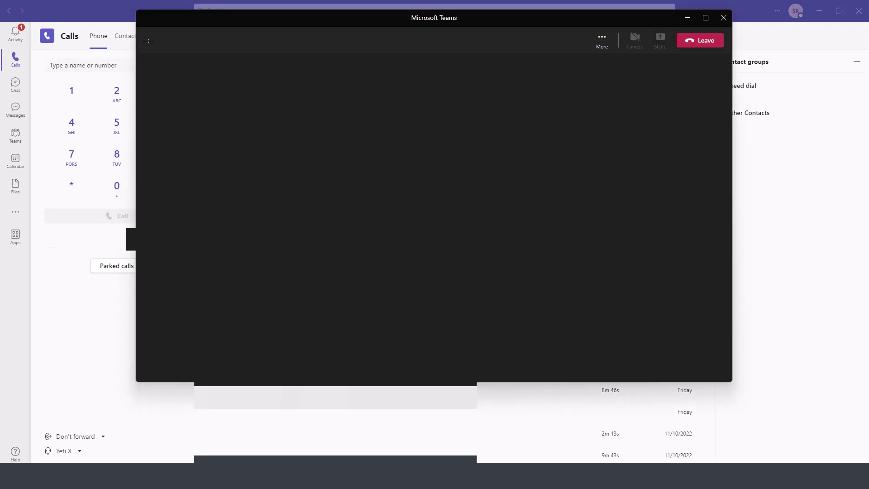
{"action": "left_click", "coordinate": [708, 44]}
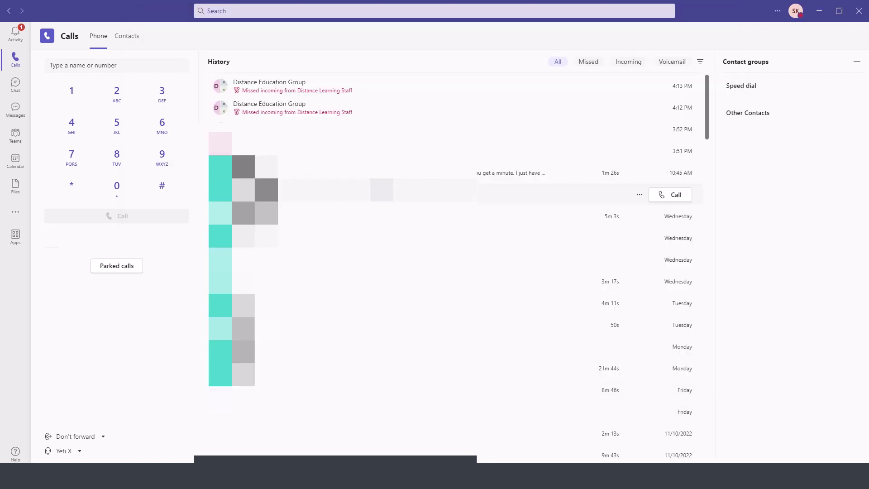
{"action": "left_click", "coordinate": [670, 195]}
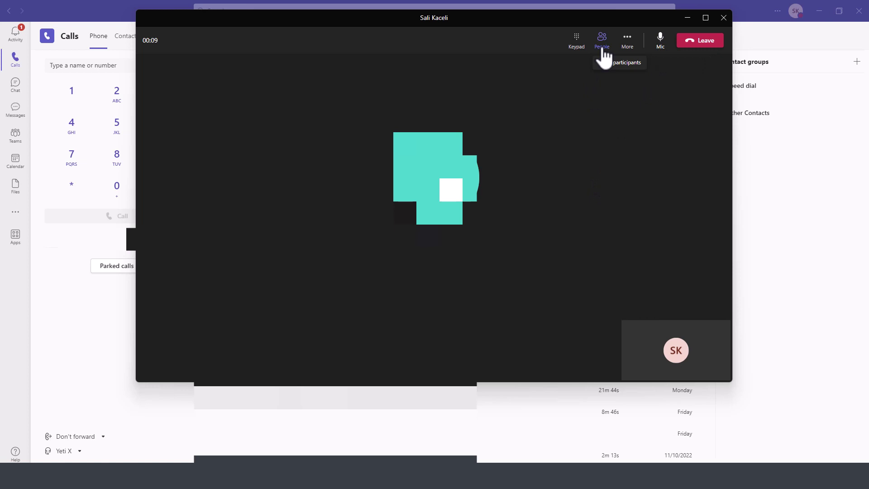
{"action": "left_click", "coordinate": [626, 46]}
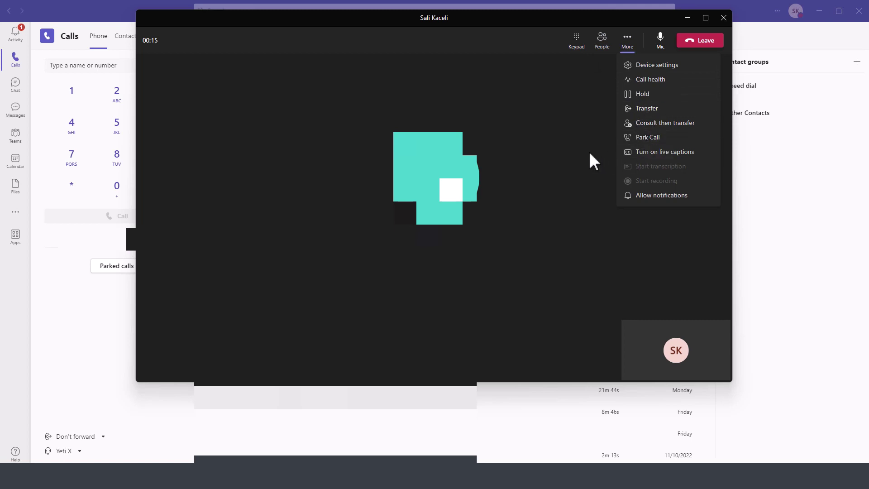
{"action": "left_click", "coordinate": [562, 159]}
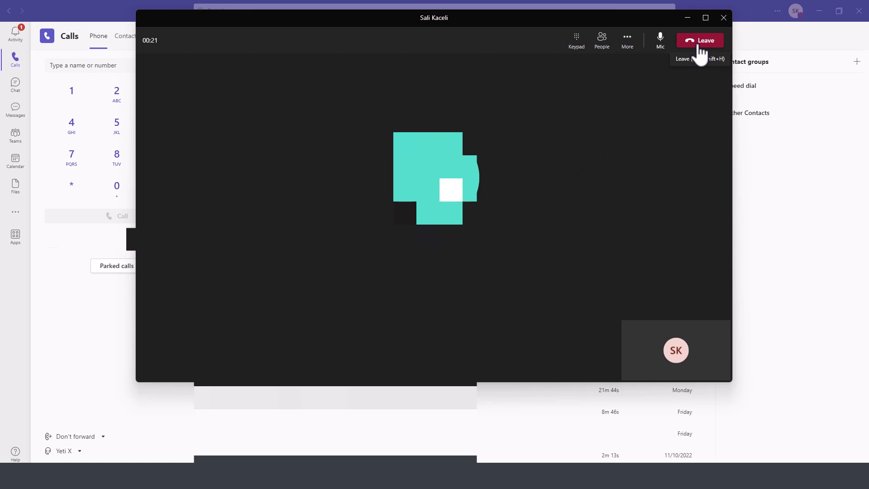
{"action": "left_click", "coordinate": [580, 44]}
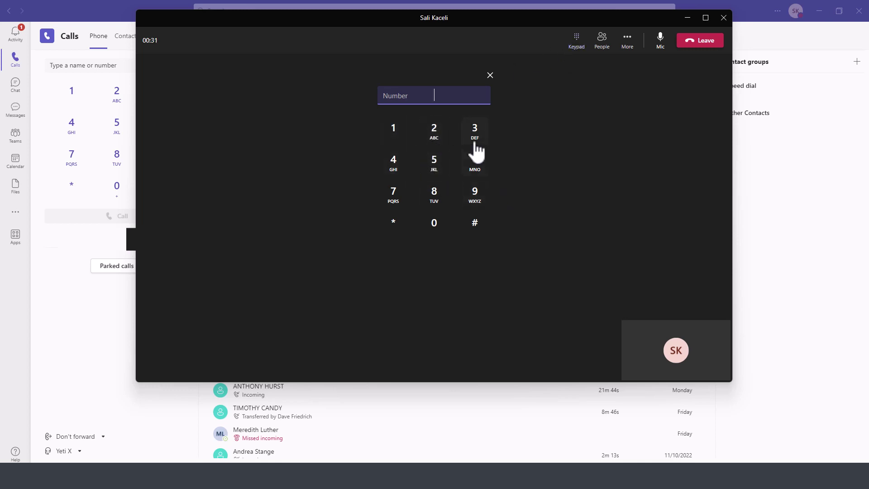
- Dismiss the in-call keypad and leave the call, logging a 36s outgoing entry
{"action": "left_click", "coordinate": [543, 140]}
{"action": "left_click", "coordinate": [700, 40]}
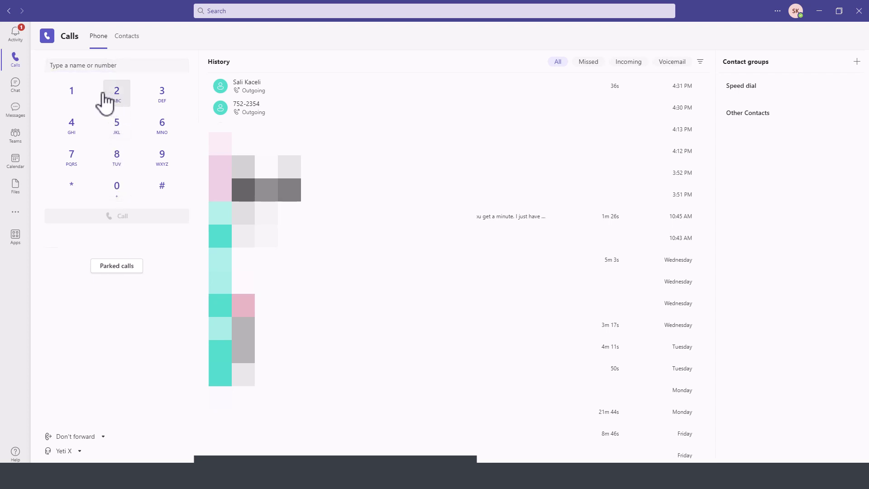
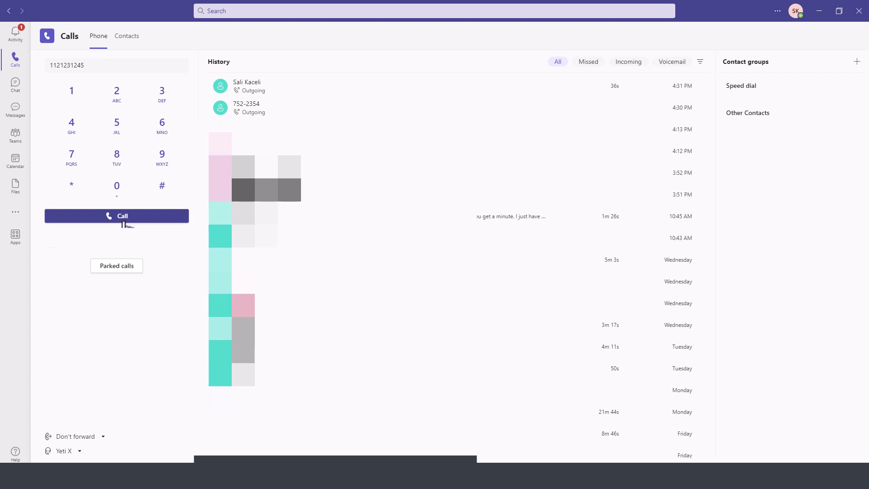
- Dial a phone number on the dial pad, call it, and hang up after 11 seconds
{"action": "left_click", "coordinate": [125, 220]}
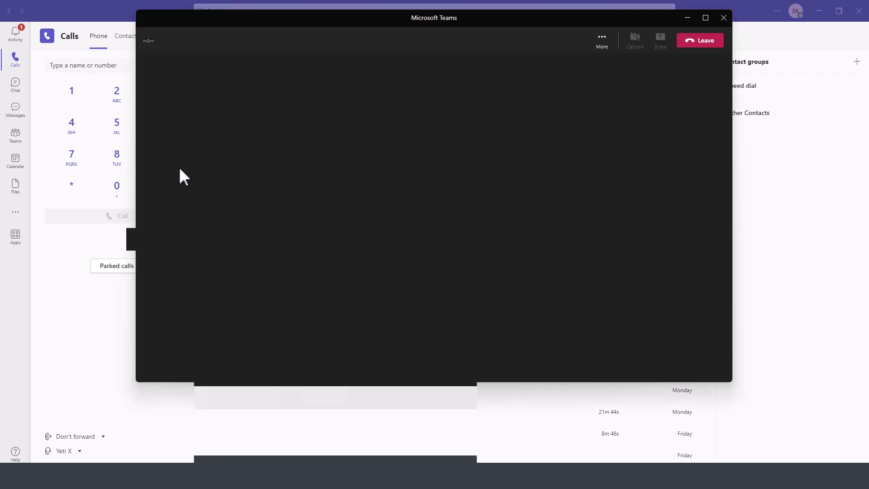
{"action": "left_click", "coordinate": [710, 45]}
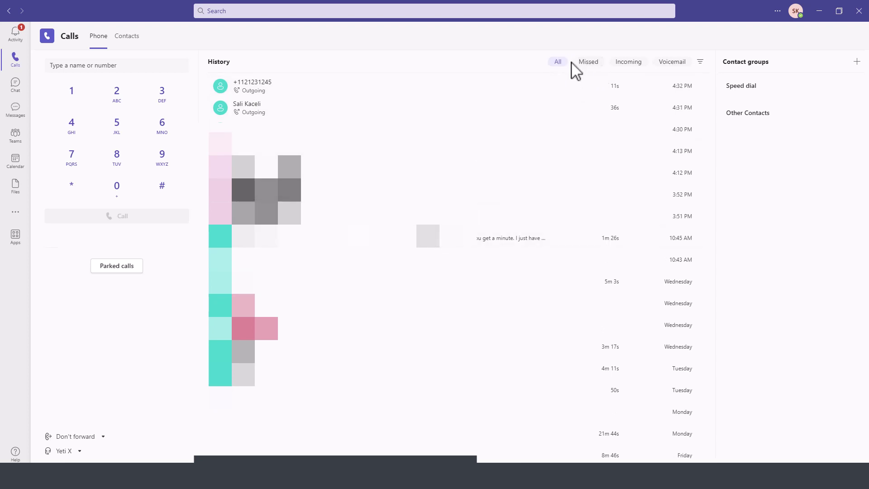
- Filter the call history to Missed, then Incoming, then clear the filter to list all calls
{"action": "left_click", "coordinate": [587, 64]}
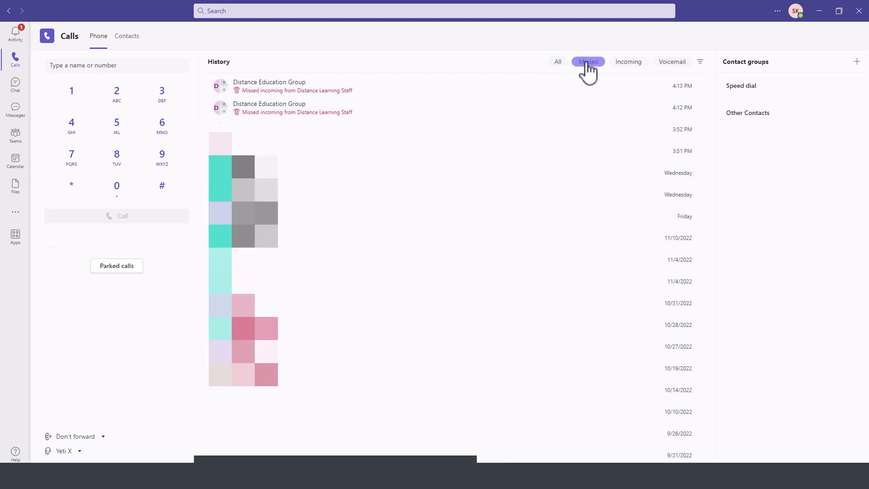
{"action": "left_click", "coordinate": [631, 66]}
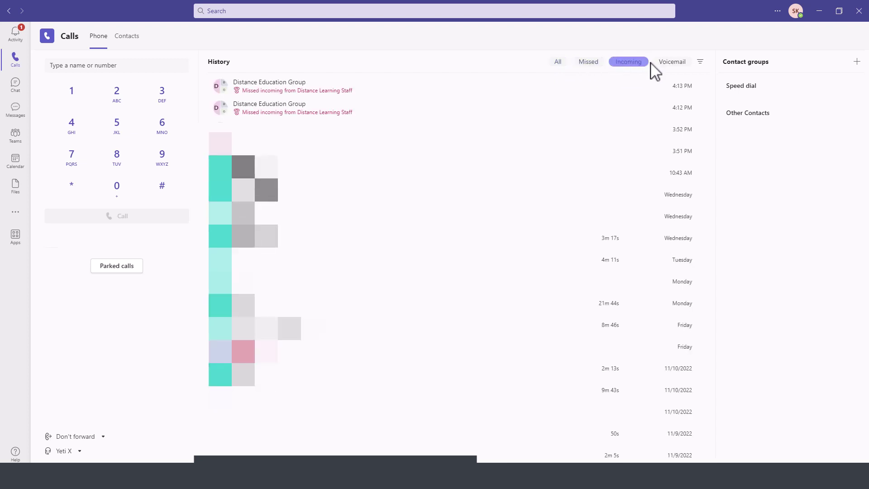
{"action": "left_click", "coordinate": [701, 64]}
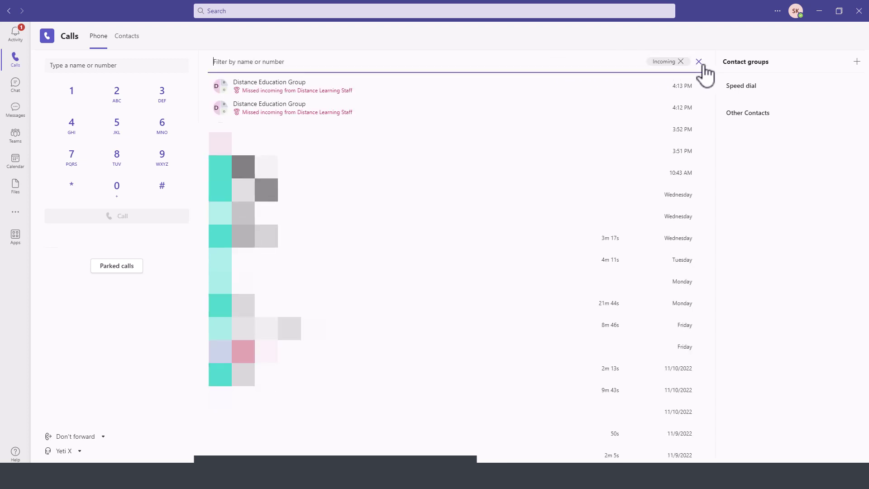
{"action": "left_click", "coordinate": [681, 62]}
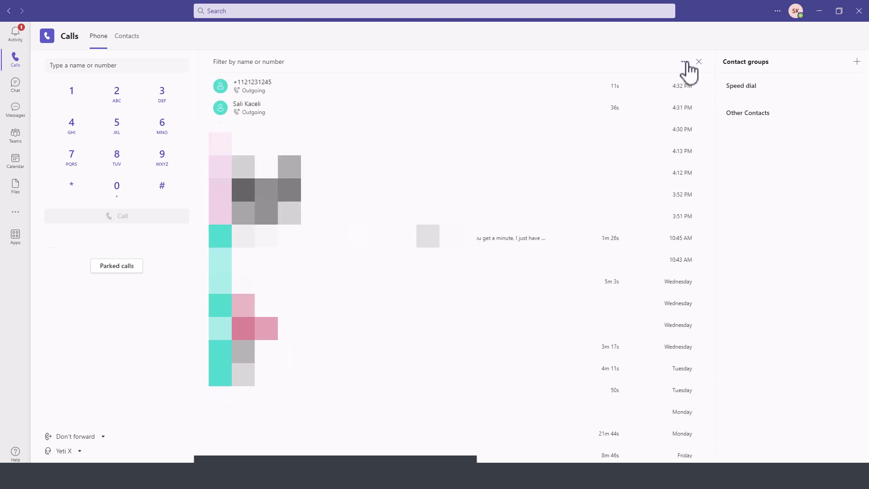
{"action": "left_click", "coordinate": [684, 62]}
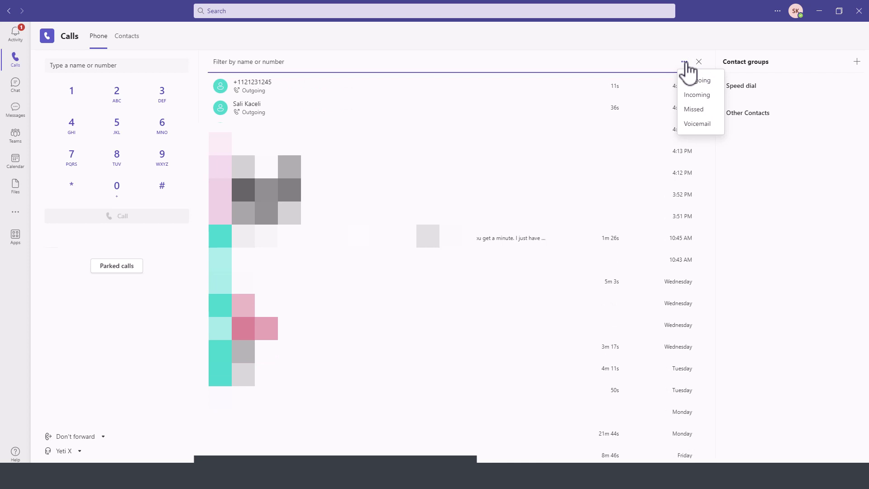
{"action": "left_click", "coordinate": [759, 194]}
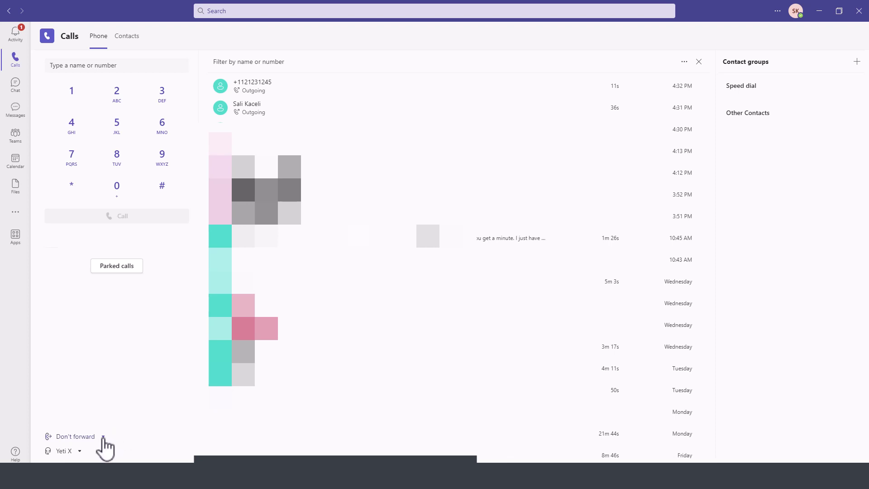
- From the Don't forward dropdown, choose More Settings to reach the call answering rules
{"action": "left_click", "coordinate": [104, 436]}
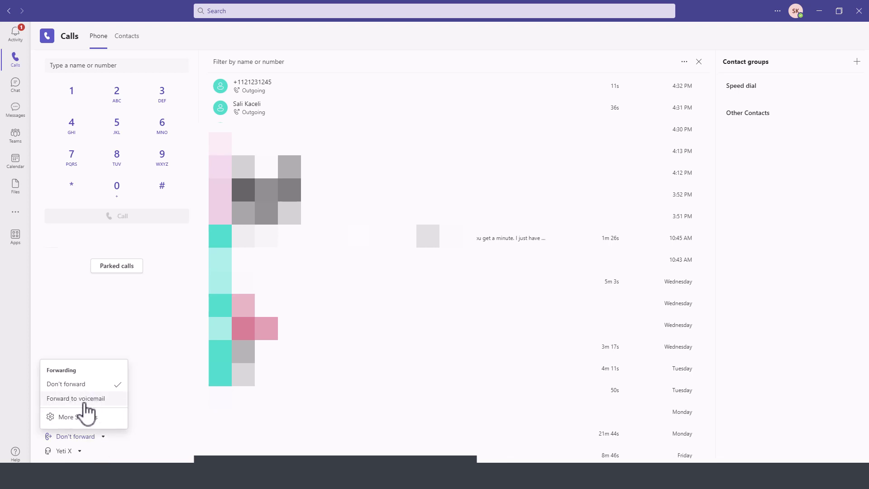
{"action": "left_click", "coordinate": [136, 402]}
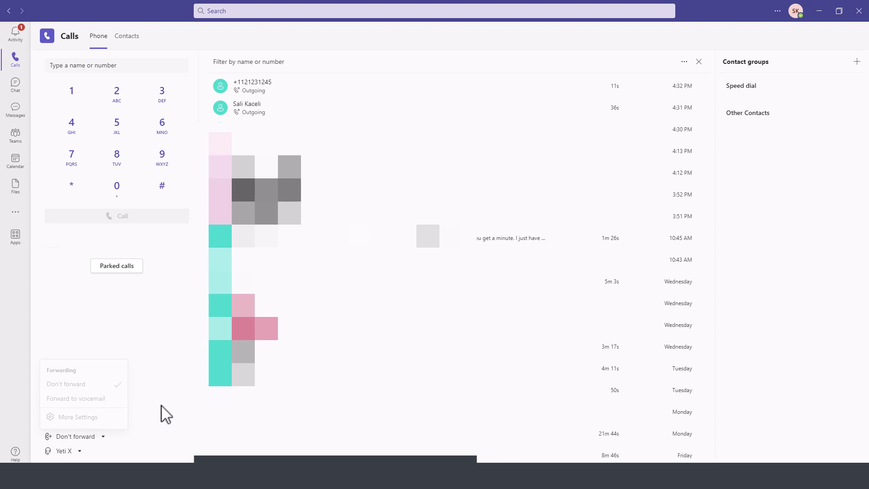
{"action": "left_click", "coordinate": [104, 437]}
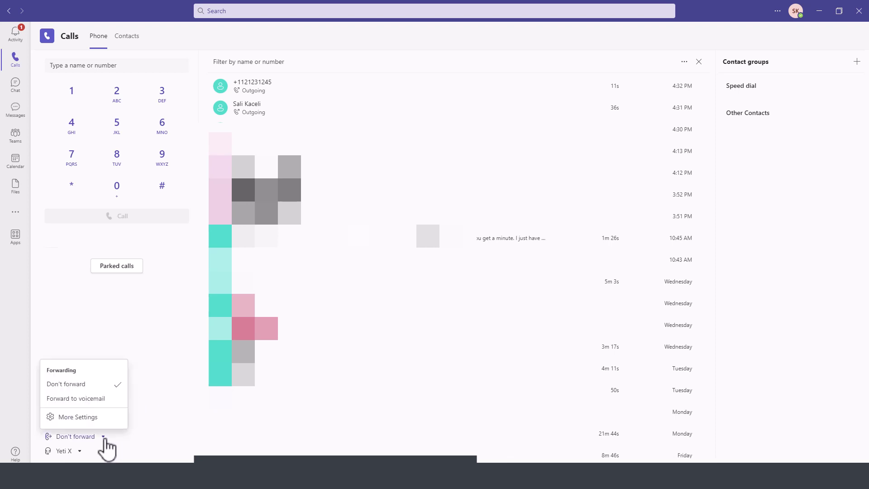
{"action": "left_click", "coordinate": [75, 417]}
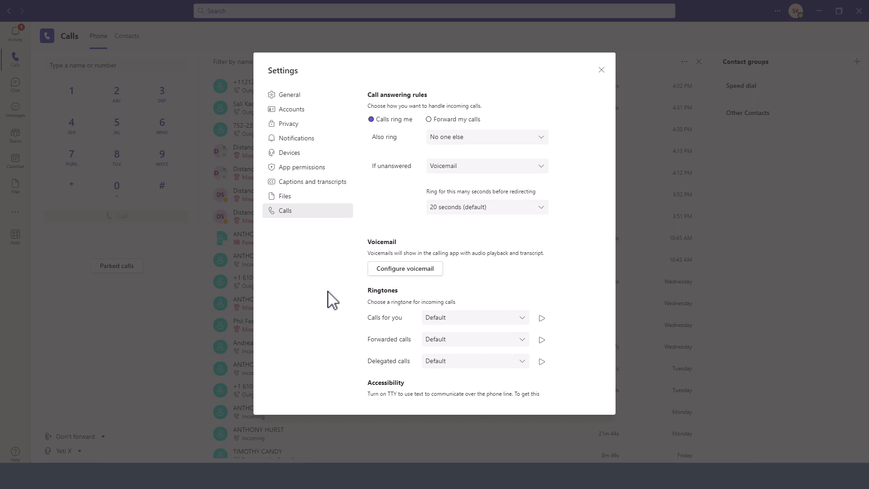
- Review Configure voicemail and the Ringtones options, left at Default, then close Settings
{"action": "left_click", "coordinate": [408, 270]}
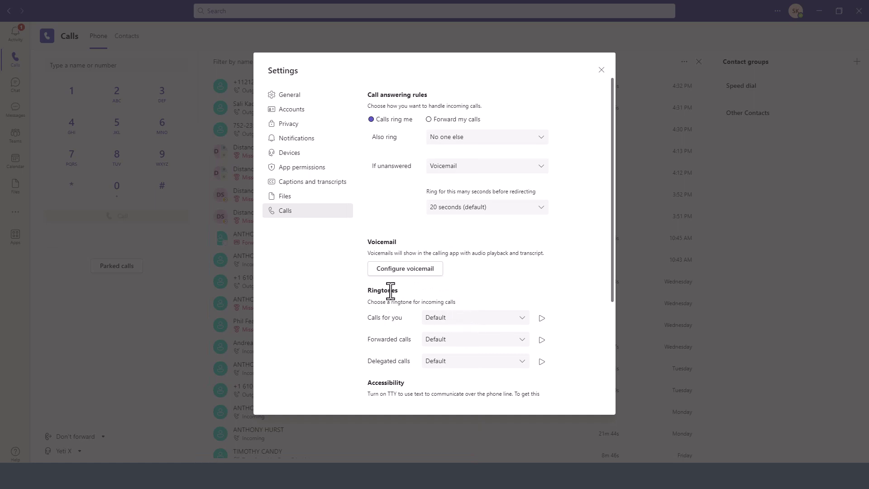
{"action": "left_click_drag", "start_coordinate": [404, 294], "coordinate": [365, 295]}
{"action": "scroll", "coordinate": [457, 371], "scroll_direction": "down", "scroll_amount": 2}
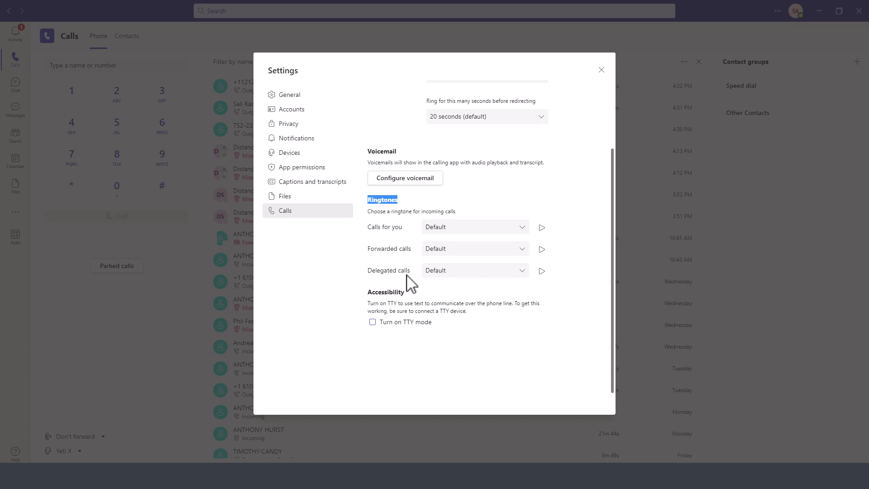
{"action": "left_click", "coordinate": [318, 295]}
{"action": "left_click", "coordinate": [602, 69]}
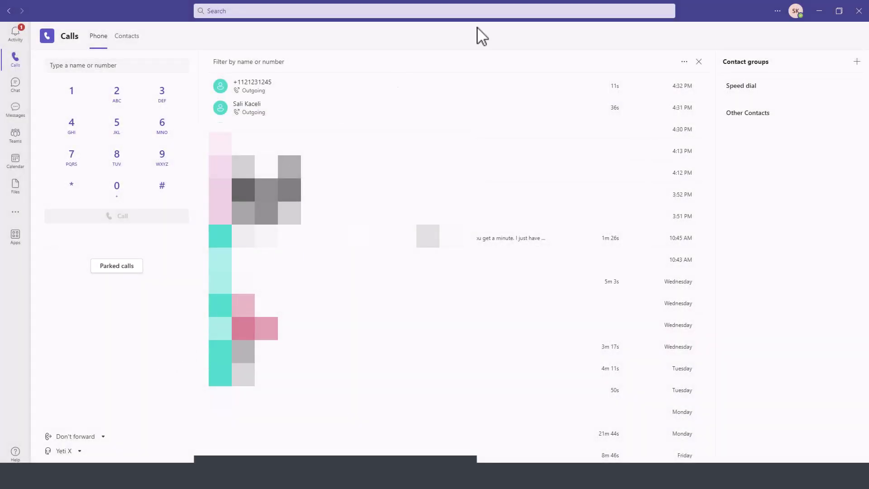
- Reopen Settings from the Settings and more menu and switch to the Calls section
{"action": "left_click", "coordinate": [779, 12]}
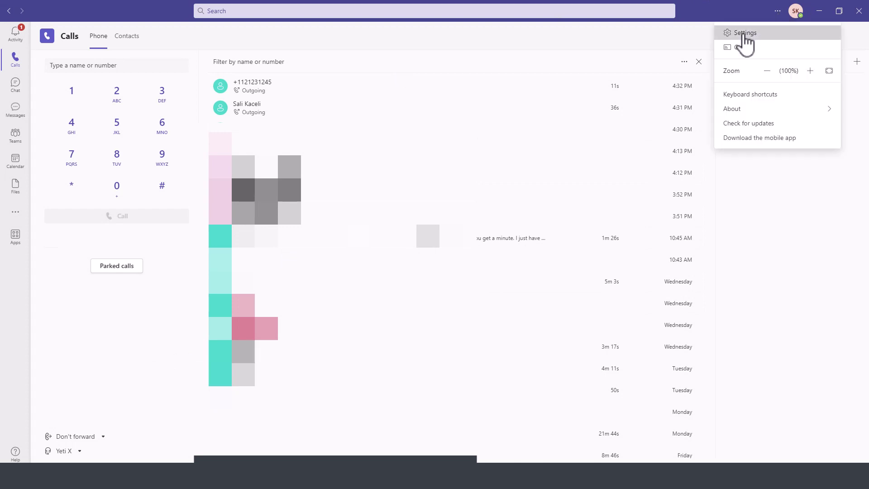
{"action": "left_click", "coordinate": [743, 33]}
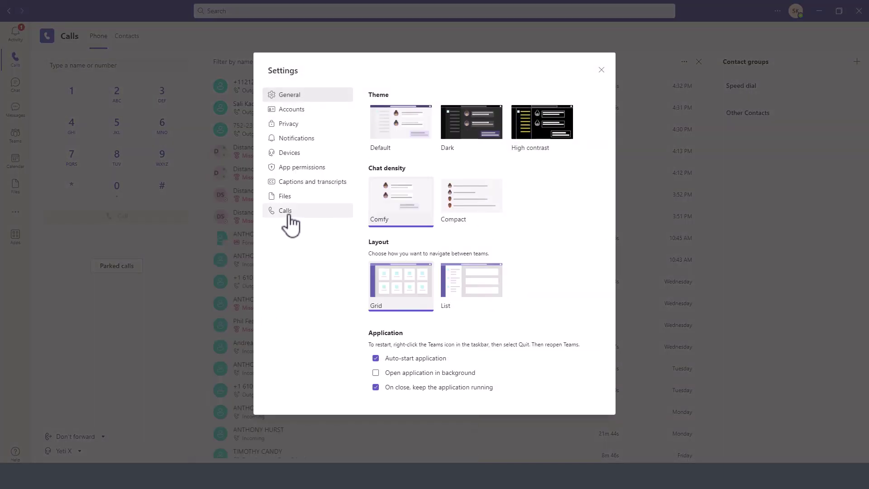
{"action": "left_click", "coordinate": [289, 222]}
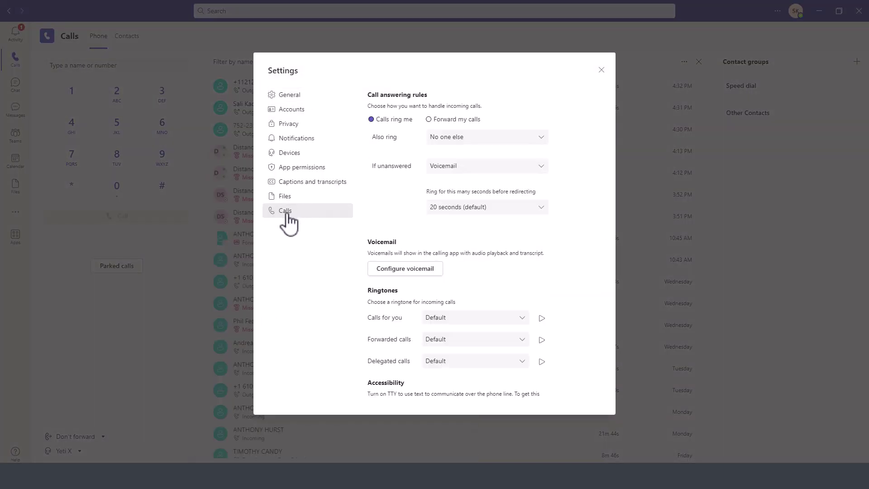